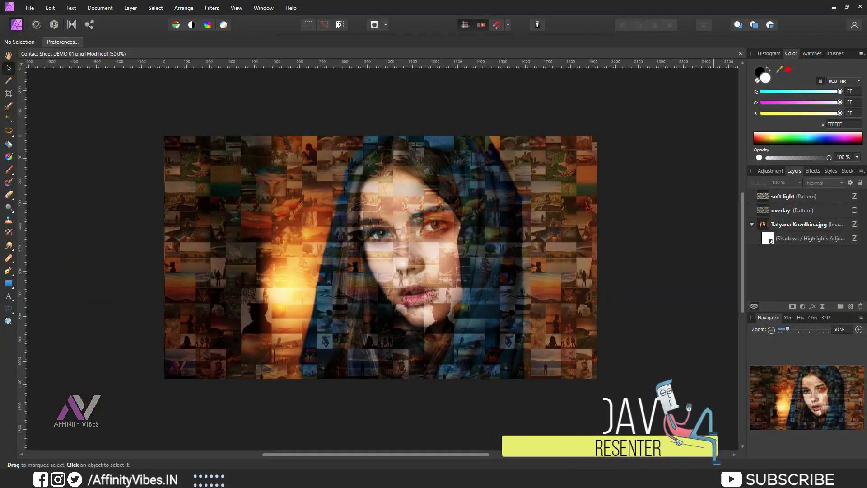
Close the finished demo document and open Contact Sheet DEMO 01 and Contact Sheet DEMO 02 from the 05. STOCKS folder.
key(ctrl+plus)
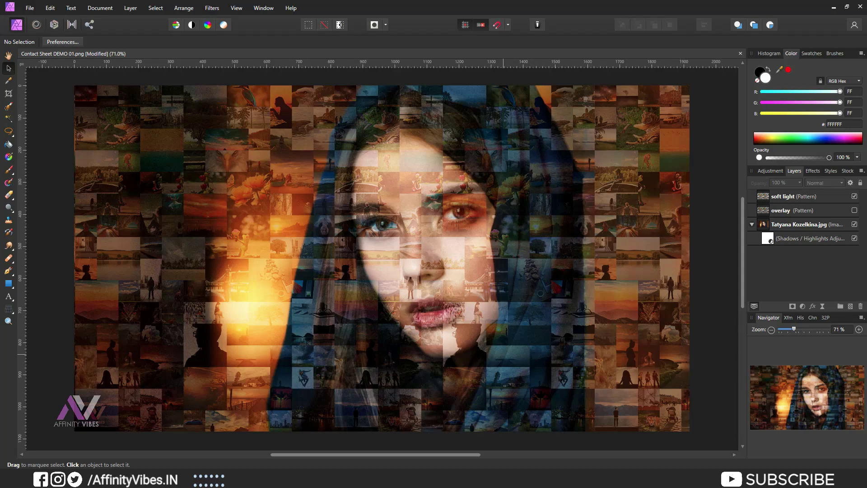
key(ctrl+w)
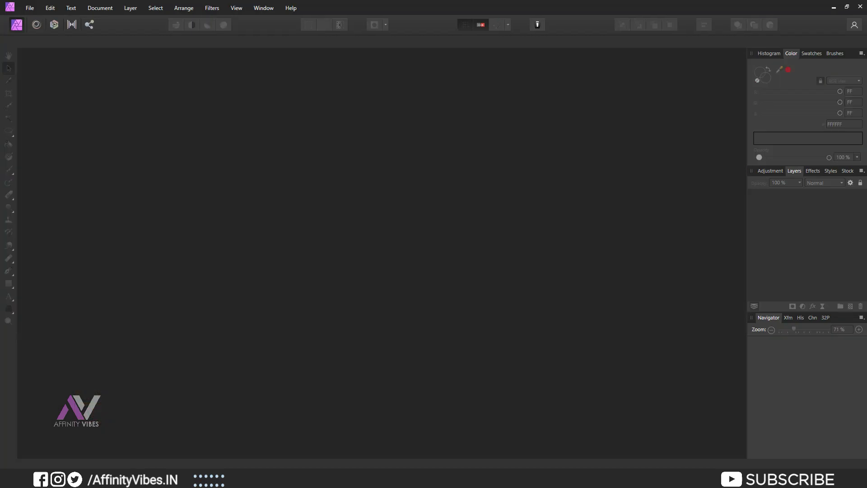
click(30, 8)
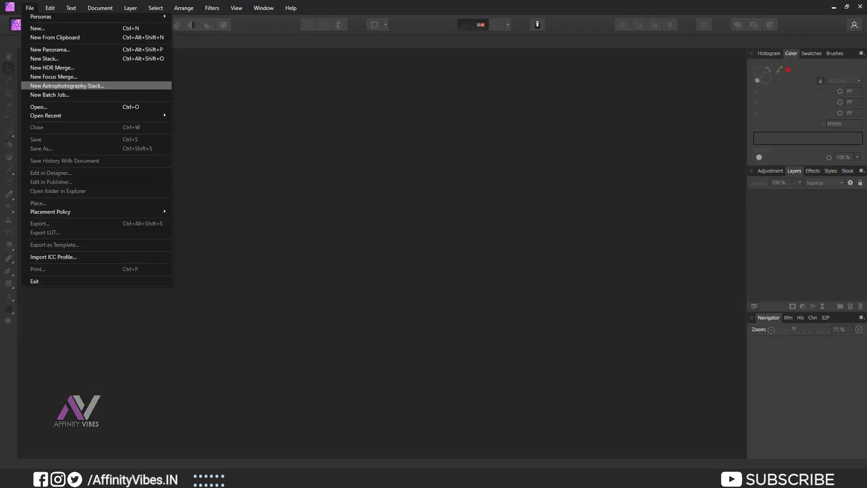
click(45, 106)
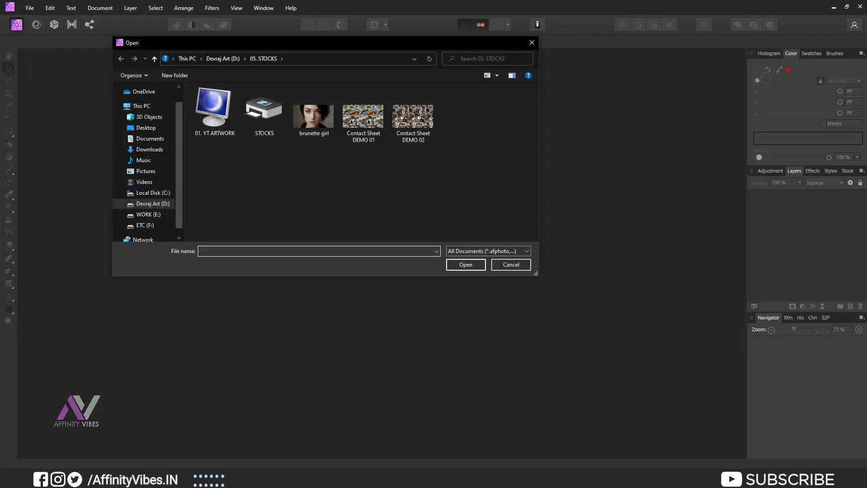
drag(458, 151, 365, 112)
click(470, 265)
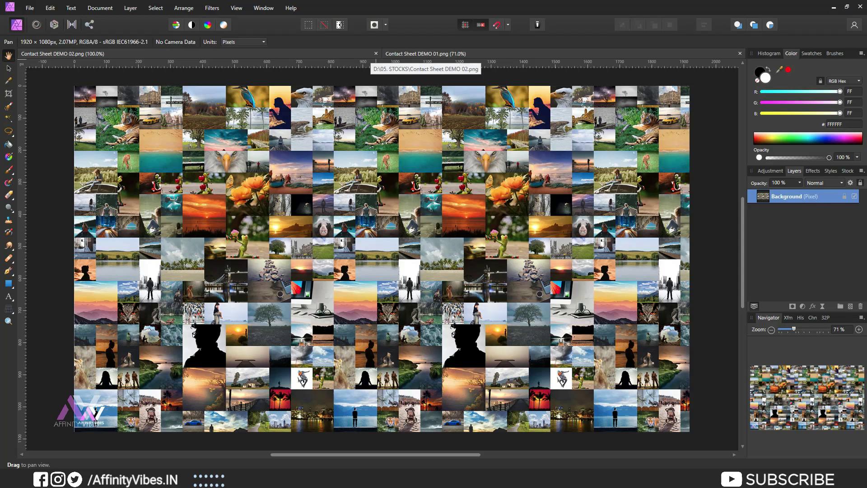
Switch to the Contact Sheet DEMO 02 document and close it.
click(366, 53)
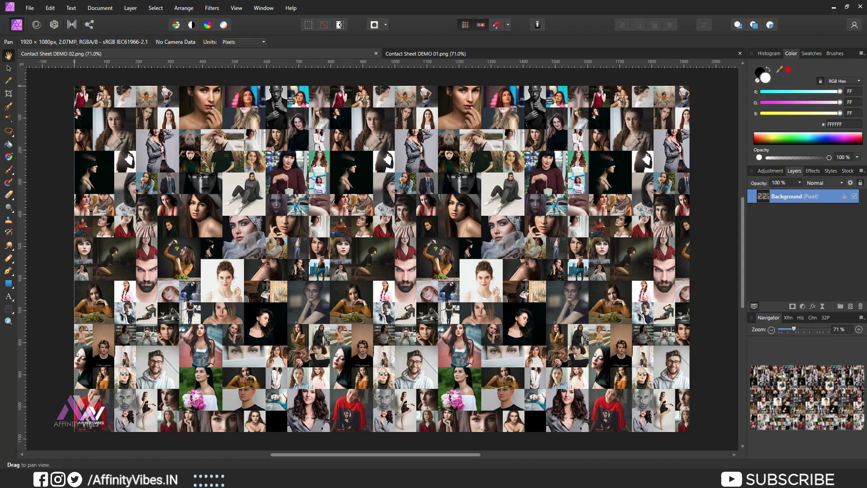
click(375, 53)
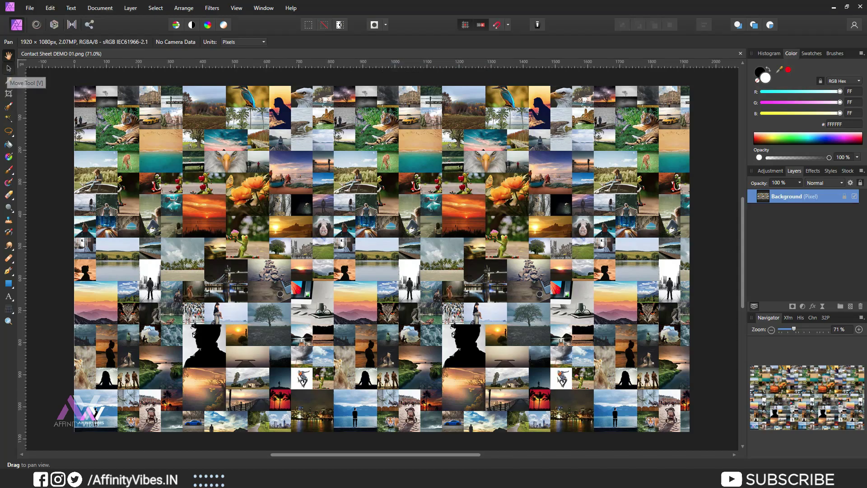
Create a pattern layer from the Background contact sheet, shift it slightly on the canvas, and deselect it.
click(8, 68)
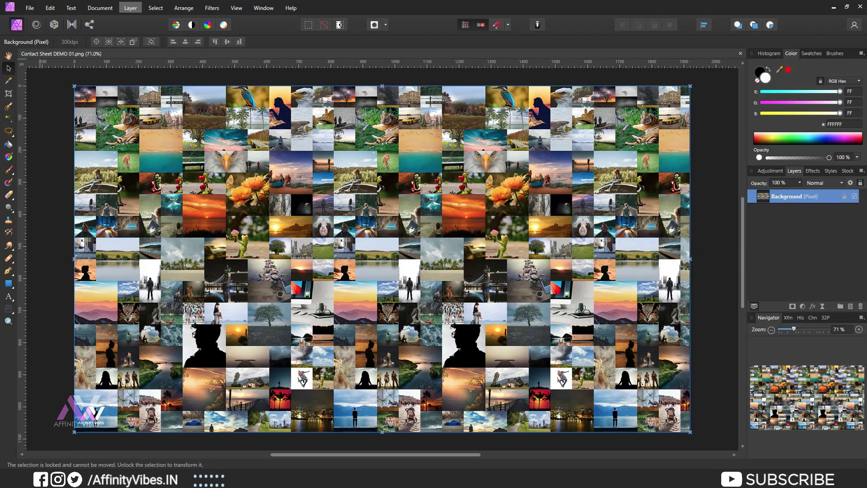
click(130, 8)
click(169, 89)
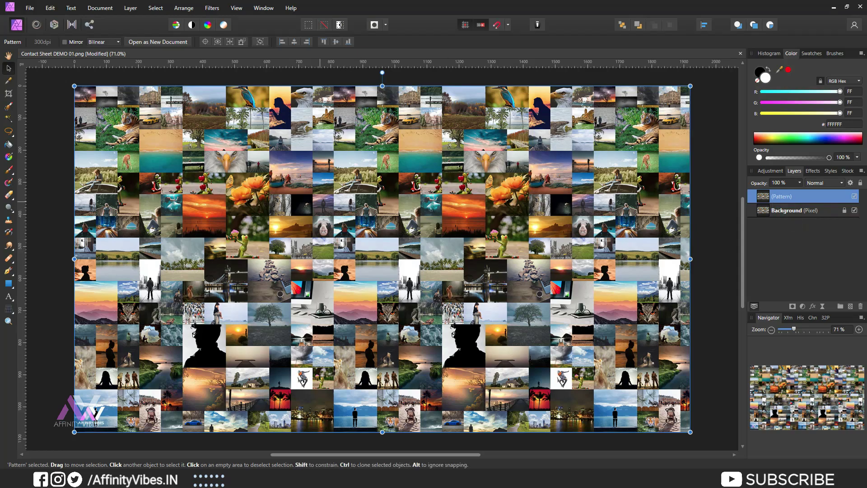
mouse_move(193, 167)
mouse_down()
mouse_move(249, 204)
mouse_move(338, 227)
mouse_move(314, 259)
mouse_move(206, 259)
mouse_move(287, 280)
mouse_move(321, 192)
mouse_move(405, 177)
mouse_move(241, 158)
mouse_move(112, 157)
mouse_move(192, 166)
mouse_up()
key(ctrl+d)
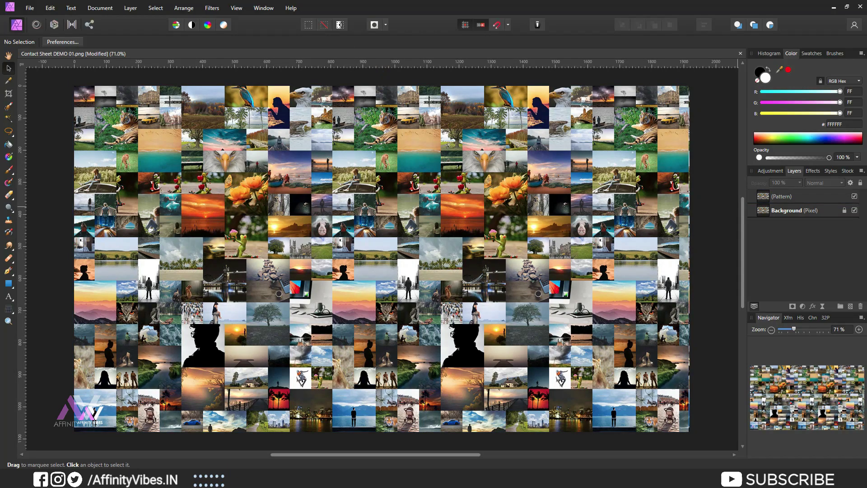
Hide the pattern layer, unlock the Background layer and try moving it around the canvas.
click(807, 198)
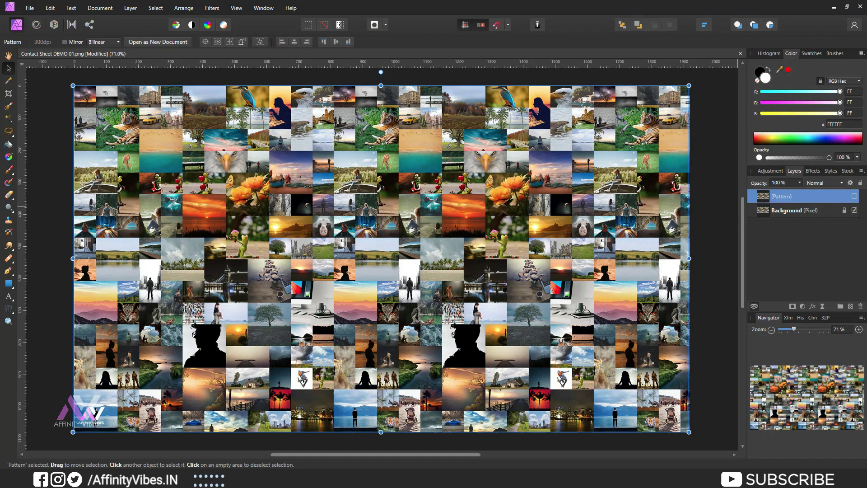
click(775, 209)
click(855, 197)
click(845, 211)
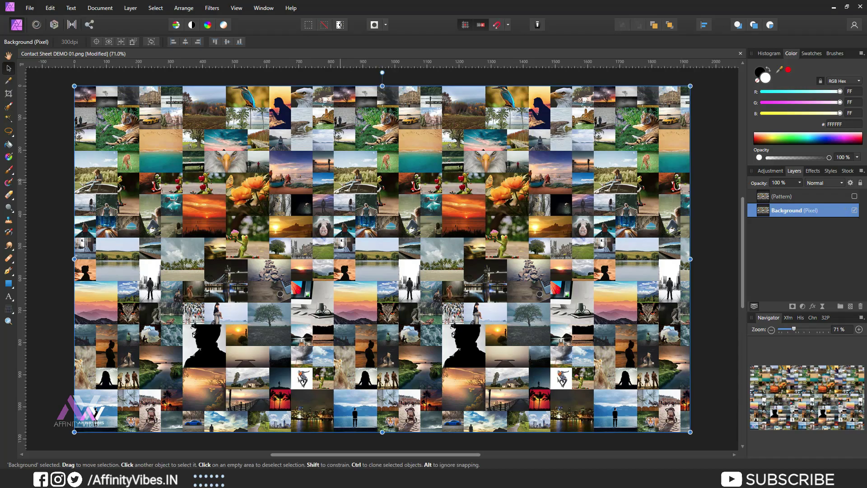
drag(406, 225, 403, 192)
drag(379, 259, 386, 293)
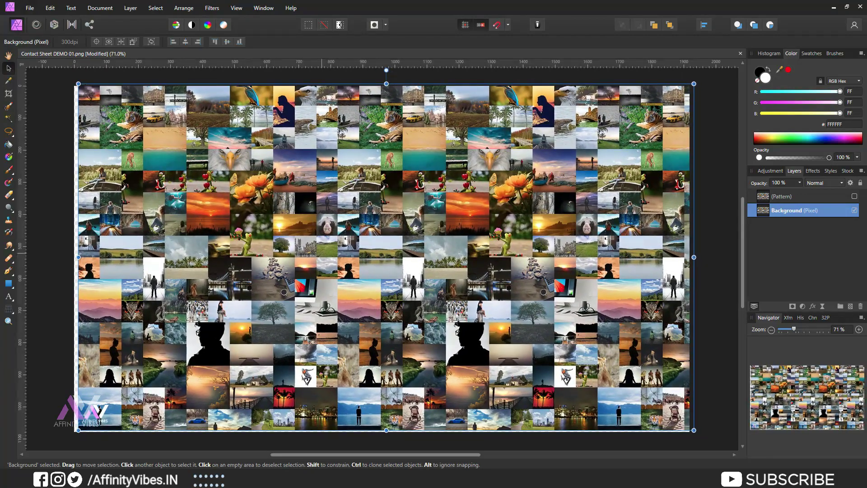
Delete the Background layer and make the pattern layer visible.
click(708, 180)
click(794, 211)
key(Delete)
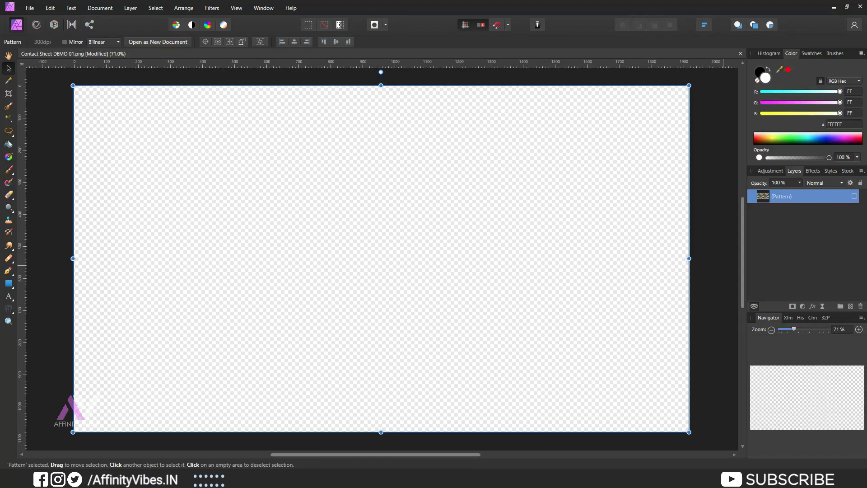
click(854, 196)
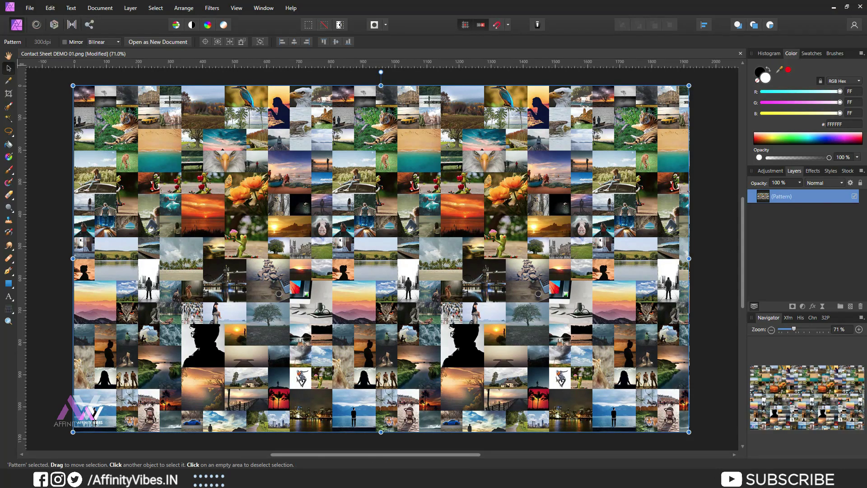
Place the brunette girl image from the 05. STOCKS folder so that it covers the whole canvas.
click(9, 55)
click(30, 8)
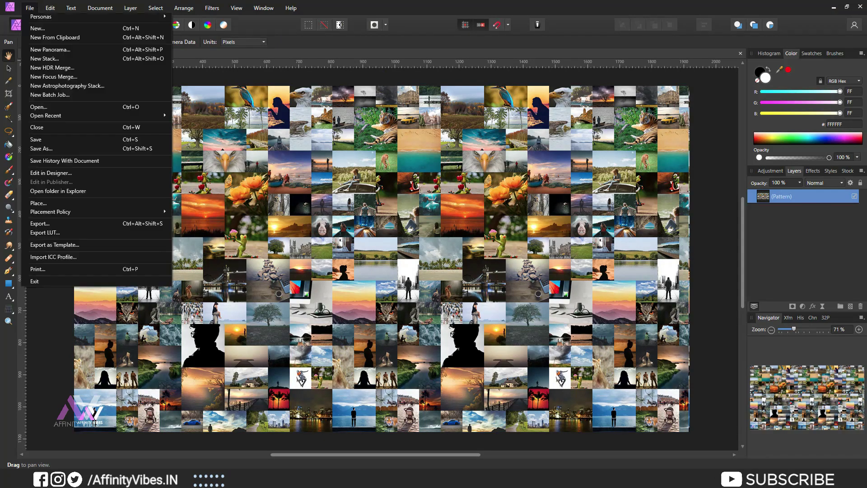
click(38, 203)
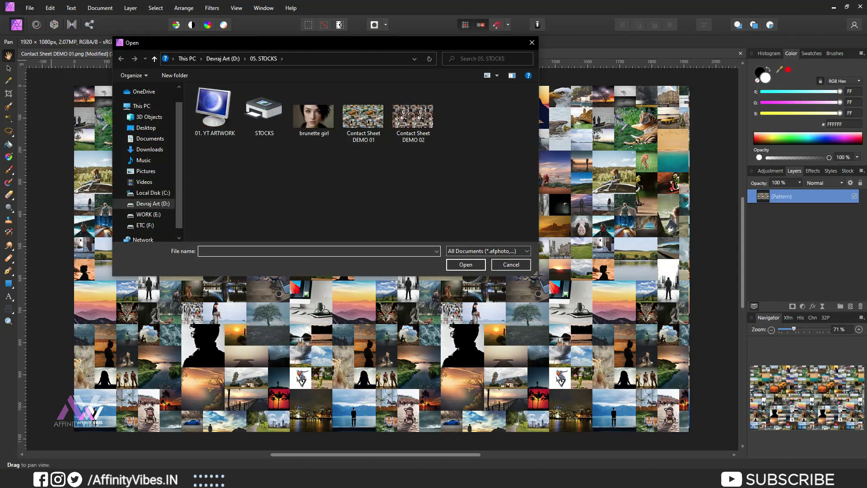
click(314, 113)
key(Return)
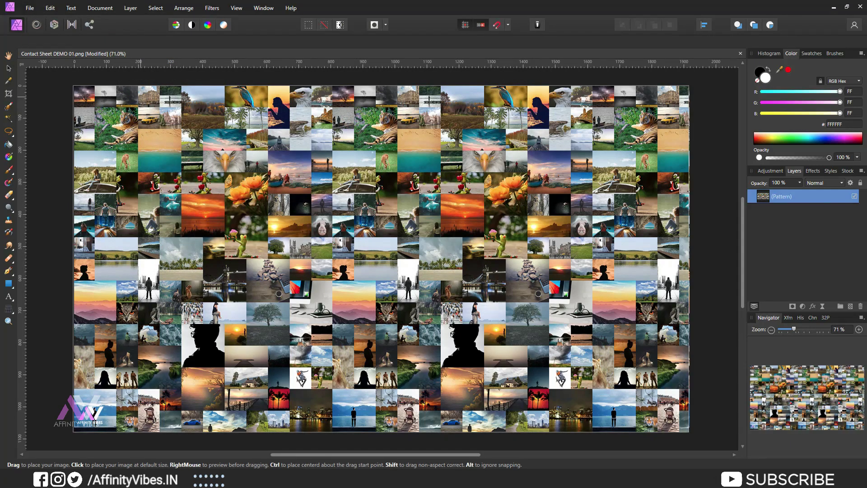
key(ctrl+minus)
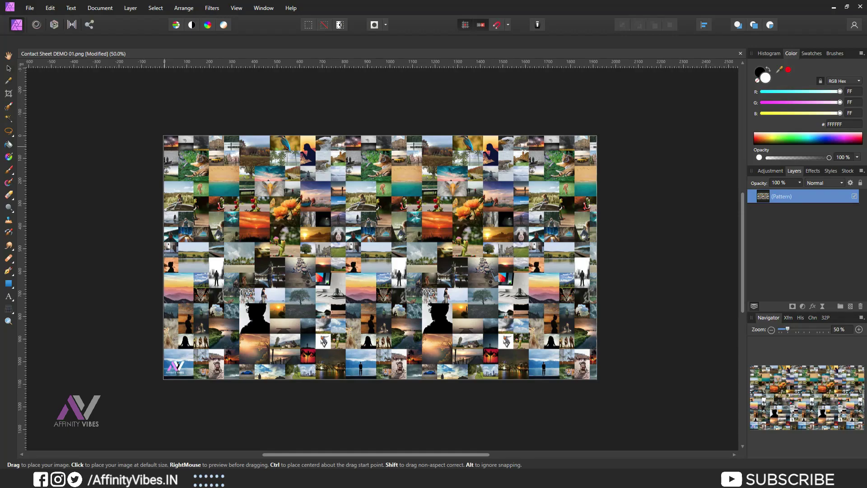
drag(164, 135, 597, 379)
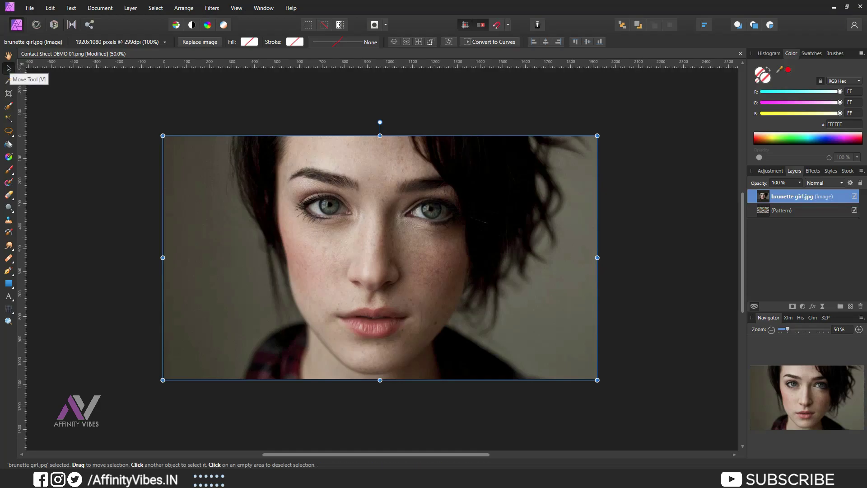
Move the brunette girl image layer below the pattern layer.
key(ctrl+plus)
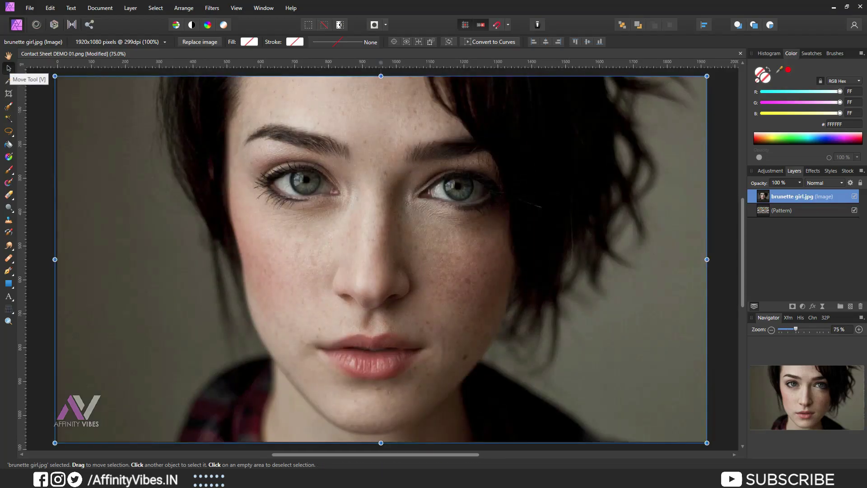
click(8, 55)
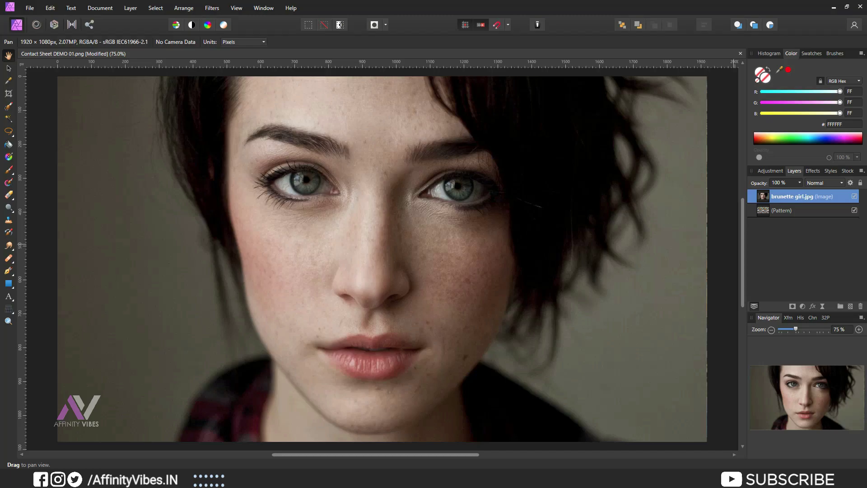
key(ctrl+[)
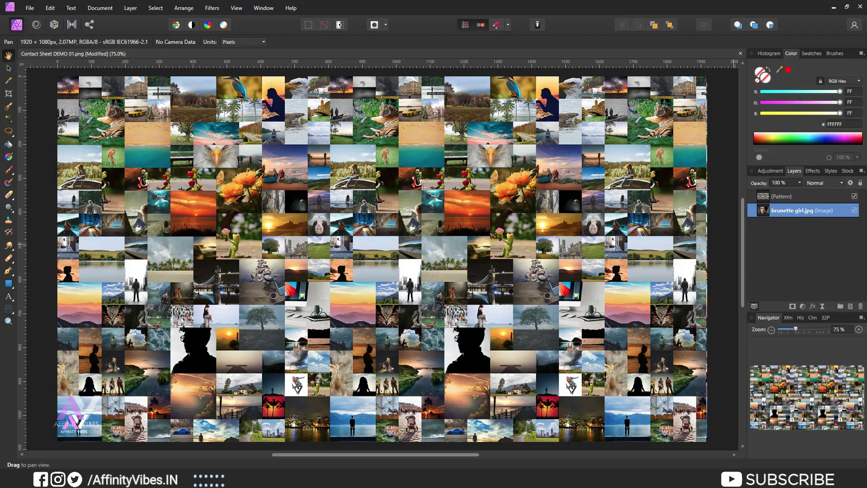
Set the pattern layer's blend mode to Overlay.
click(777, 196)
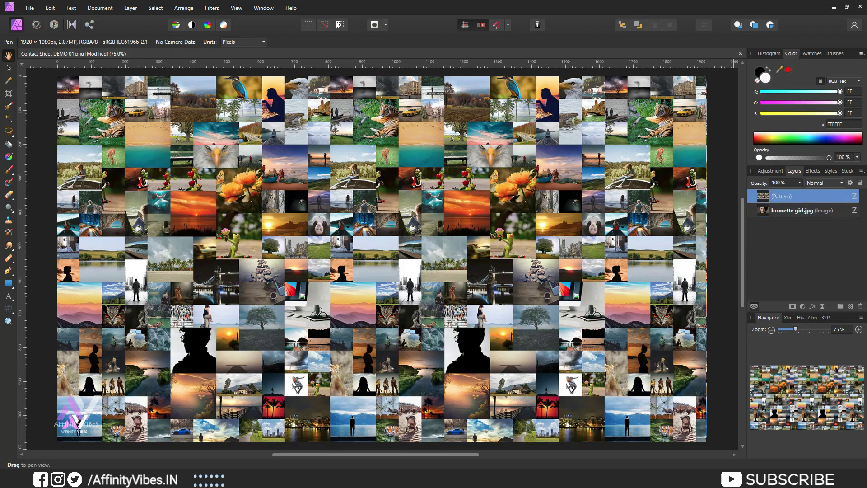
click(825, 183)
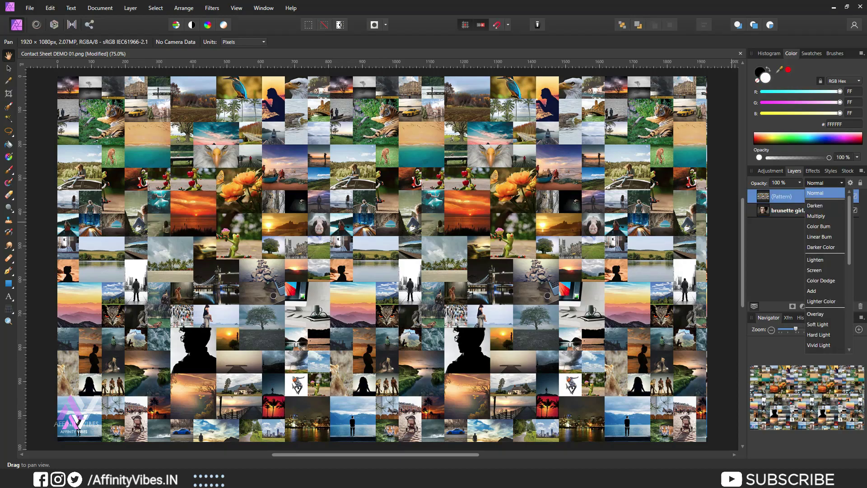
scroll(826, 268, down, 2)
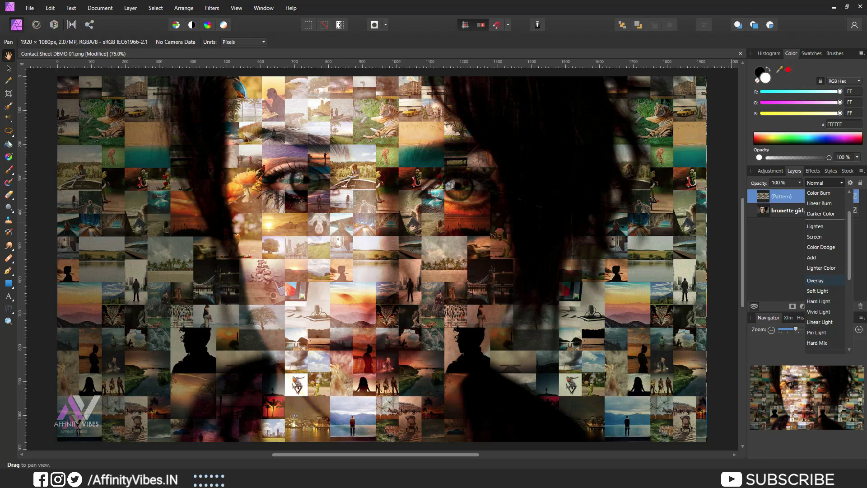
click(817, 281)
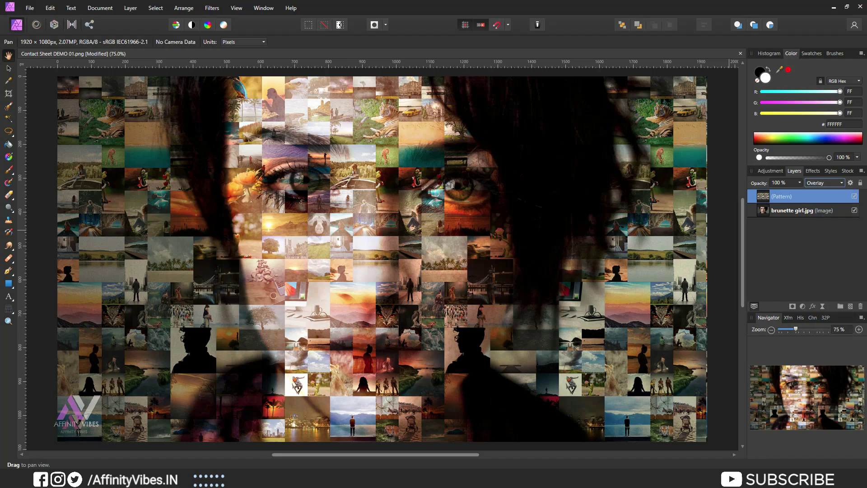
Check the blend at different zoom levels and lower the pattern layer's opacity to 80%.
key(ctrl+minus)
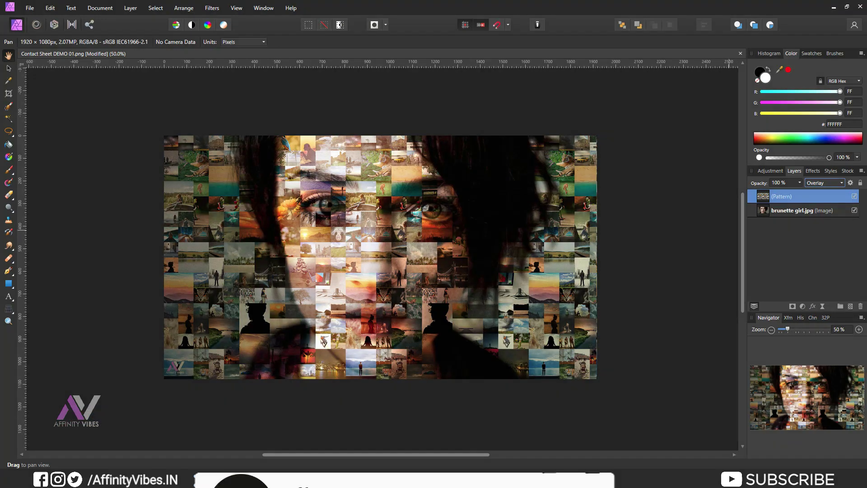
key(ctrl+plus)
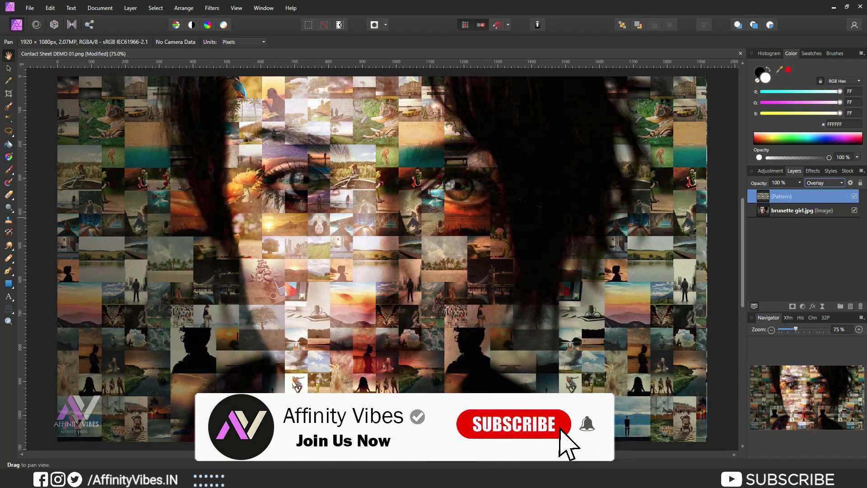
key(ctrl+minus)
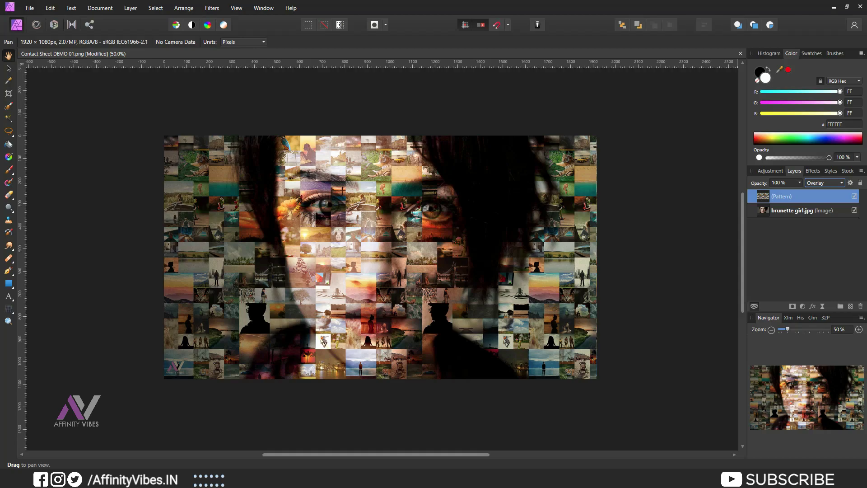
key(ctrl+0)
click(799, 183)
mouse_move(801, 192)
mouse_down()
mouse_move(777, 192)
mouse_move(787, 191)
mouse_up()
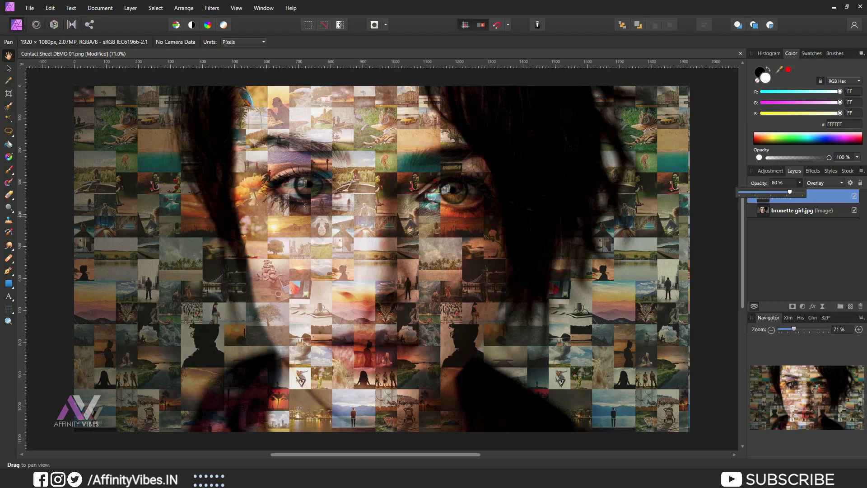
key(Escape)
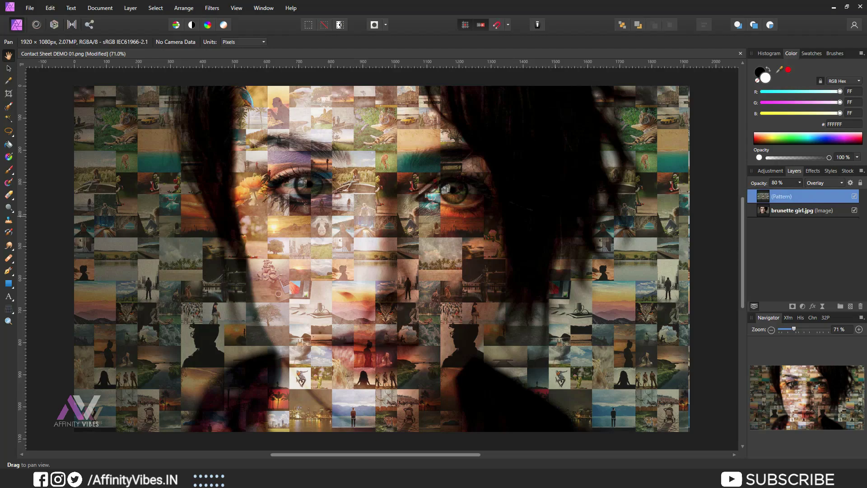
Rename the pattern layer as overlay.
double_click(781, 197)
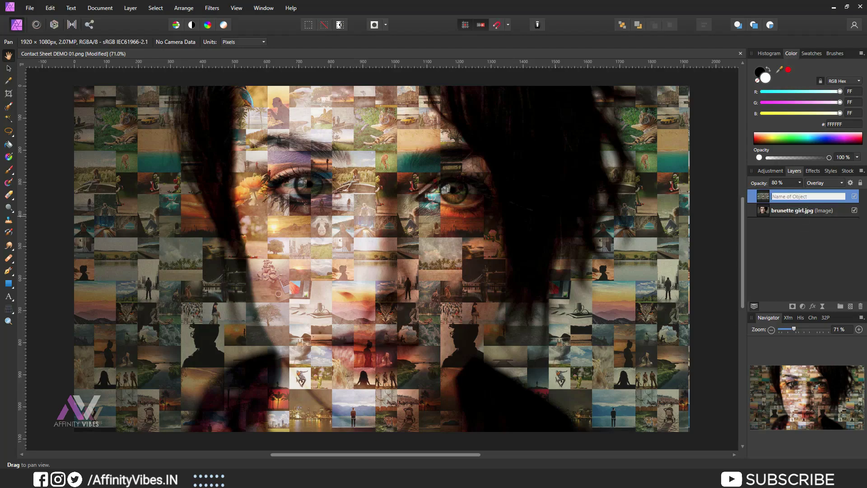
text(overlay)
key(Return)
Duplicate the overlay pattern layer and rename the copy as soft light.
key(ctrl+j)
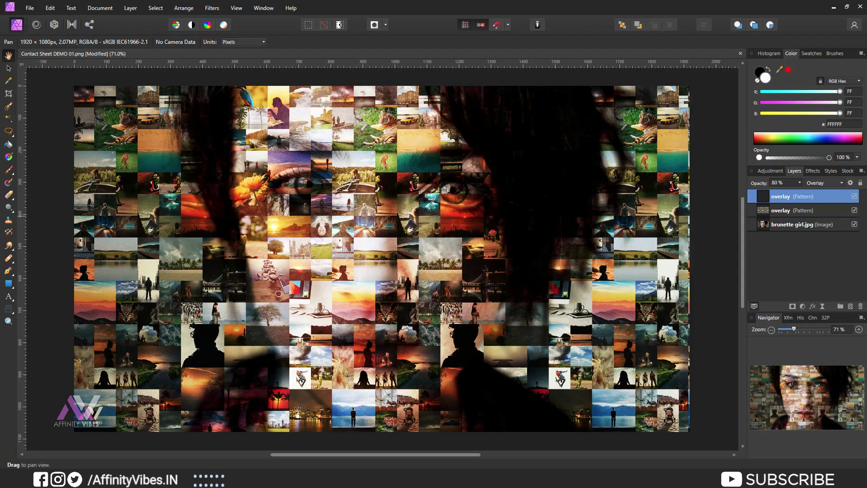
double_click(783, 196)
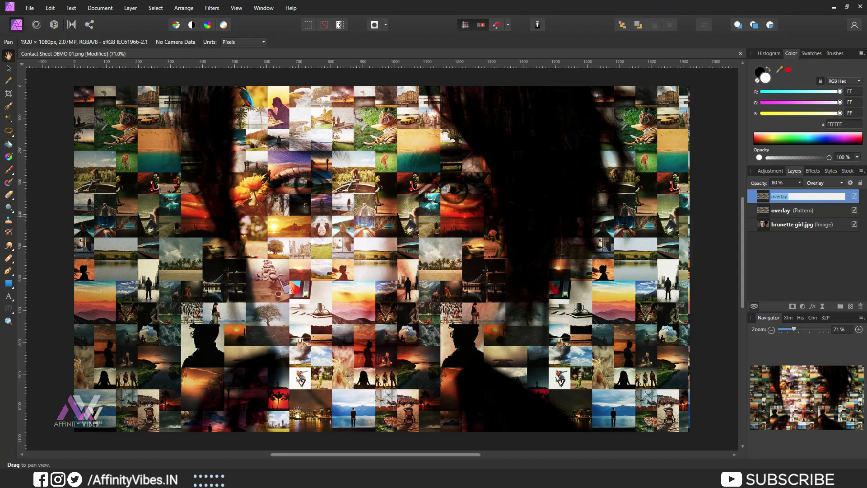
text(soft light)
key(Return)
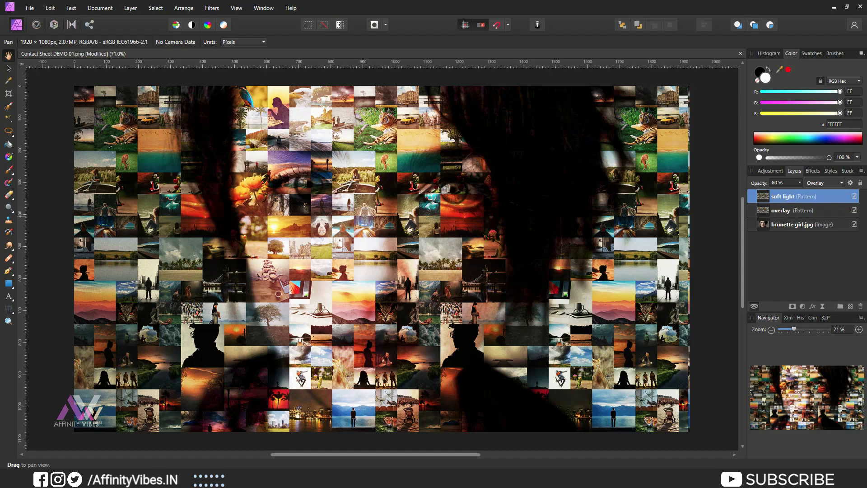
Hide the overlay layer and set the soft light pattern layer's blend mode to Soft Light.
click(854, 210)
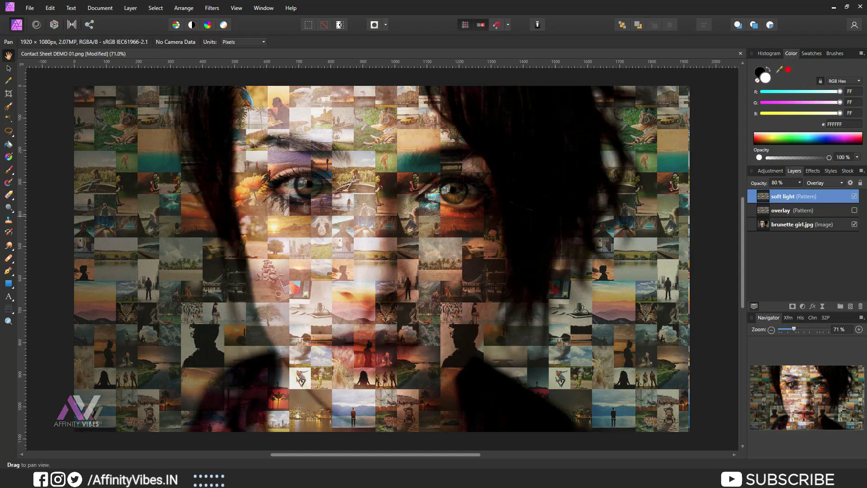
click(824, 183)
scroll(825, 204, up, 1)
click(825, 204)
click(825, 183)
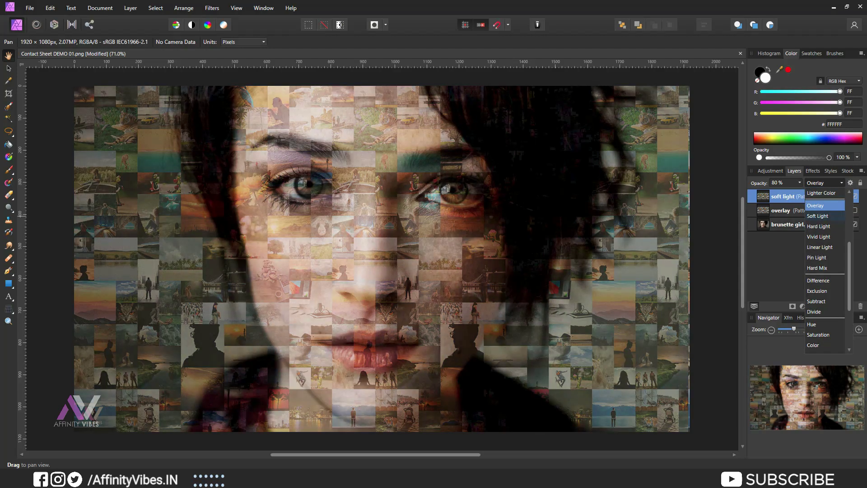
click(818, 216)
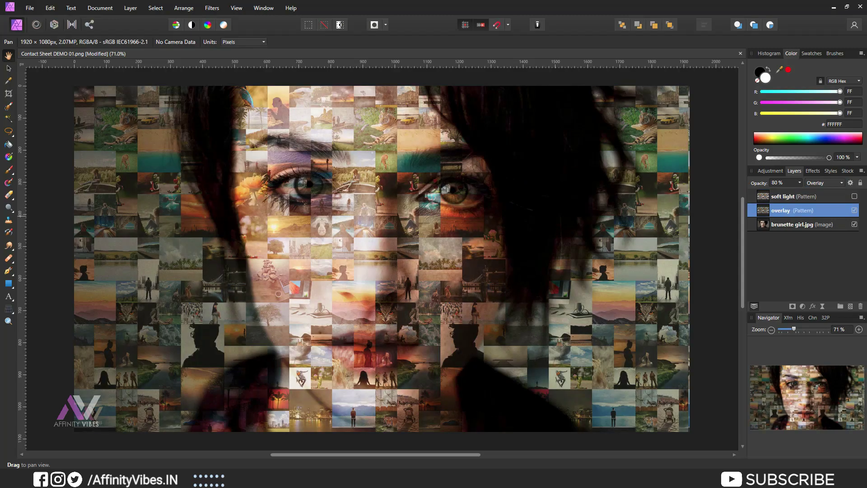
Compare the overlay and soft light pattern layers by alternating their visibility, leaving only the soft light layer shown.
click(855, 197)
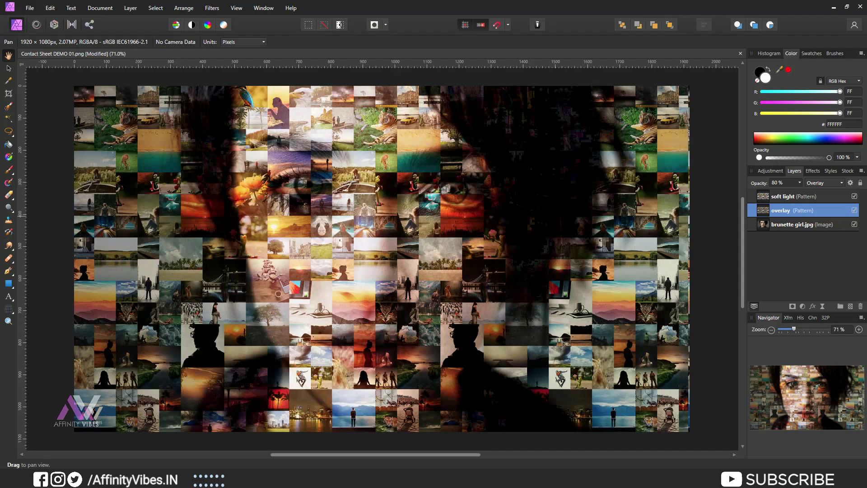
click(854, 210)
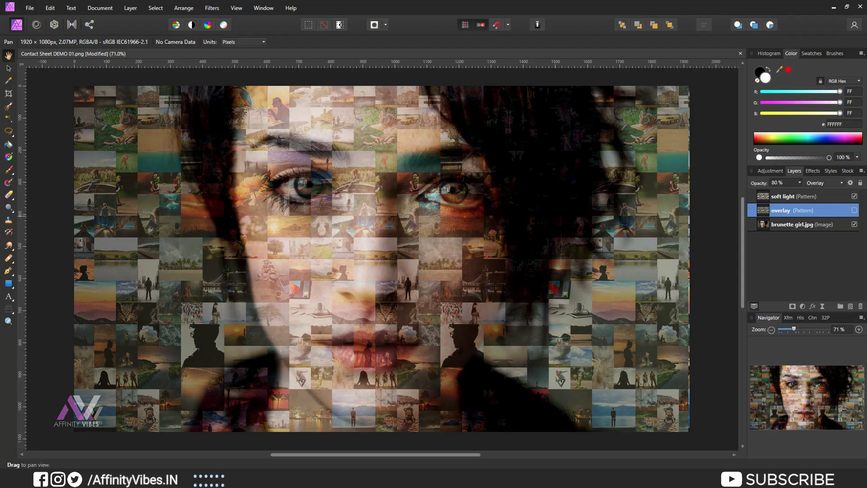
key(ctrl+minus)
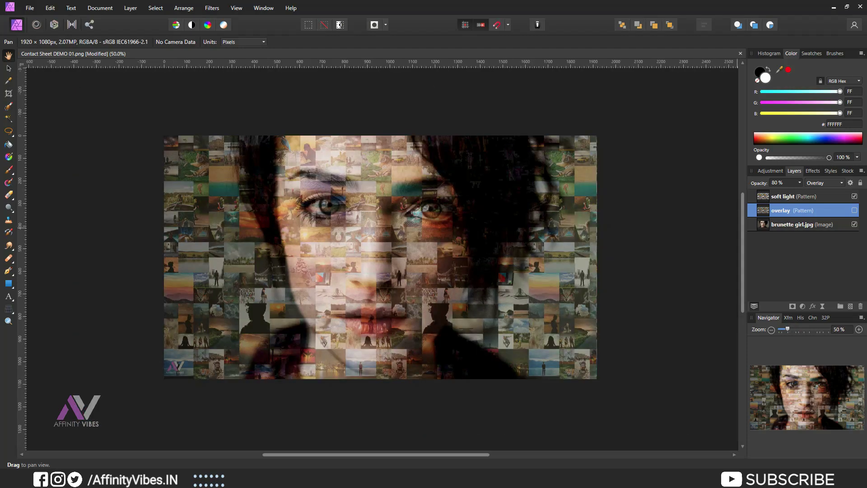
click(855, 211)
click(854, 197)
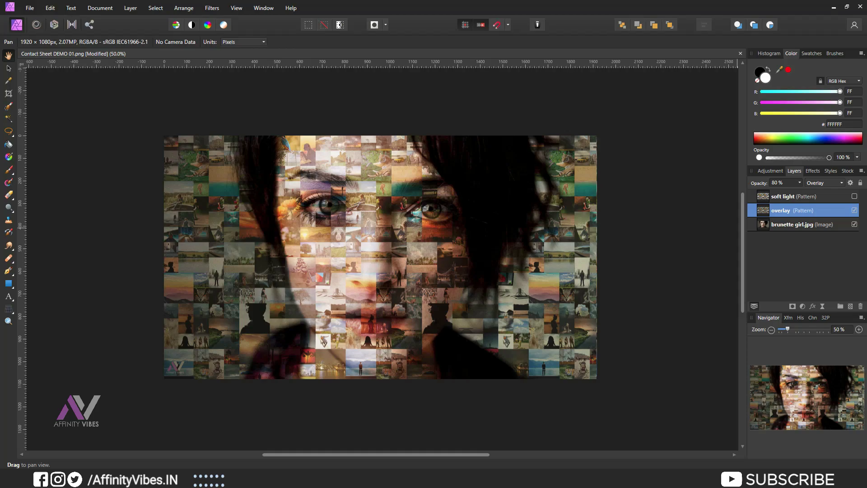
click(854, 211)
click(855, 196)
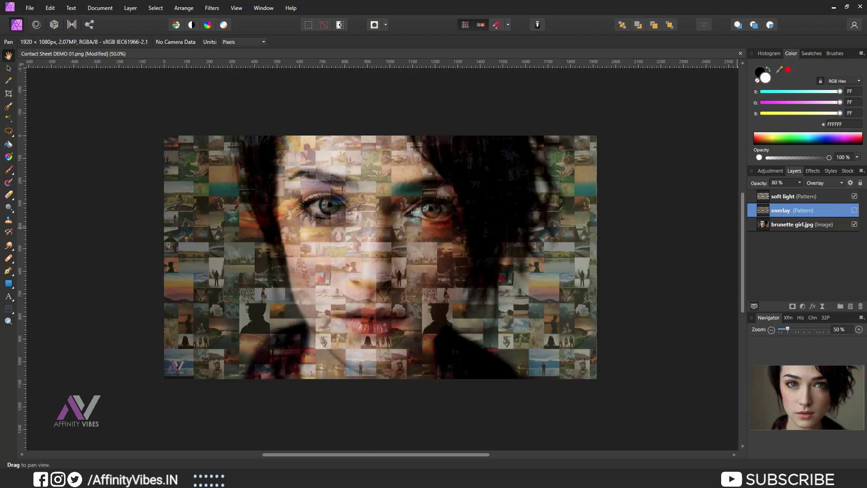
click(819, 197)
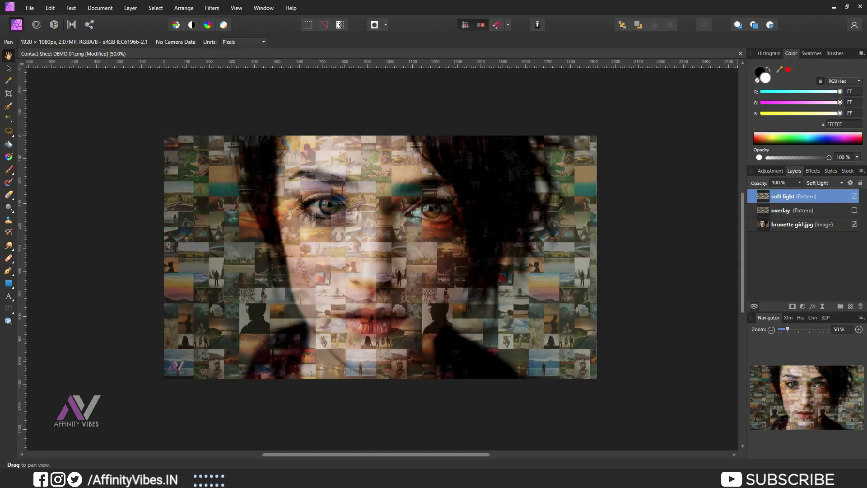
key(ctrl+plus)
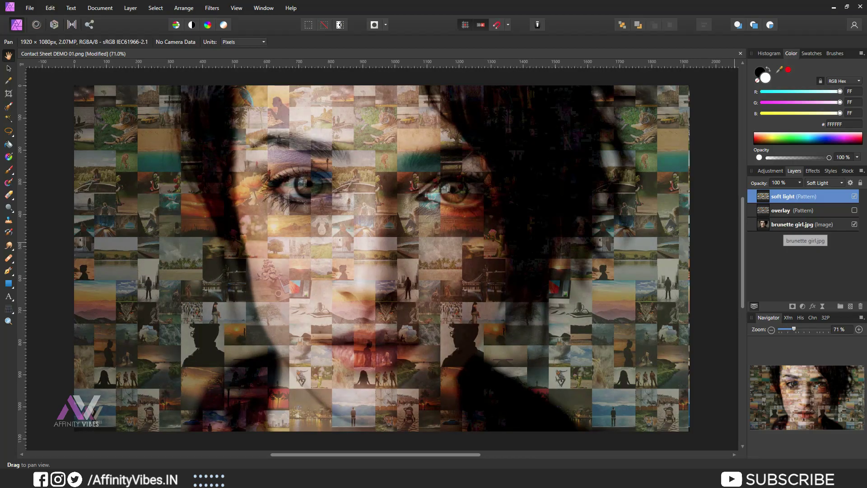
Add a Shadows / Highlights adjustment above the brunette girl image with shadows at -47% and highlights at 12%.
click(783, 225)
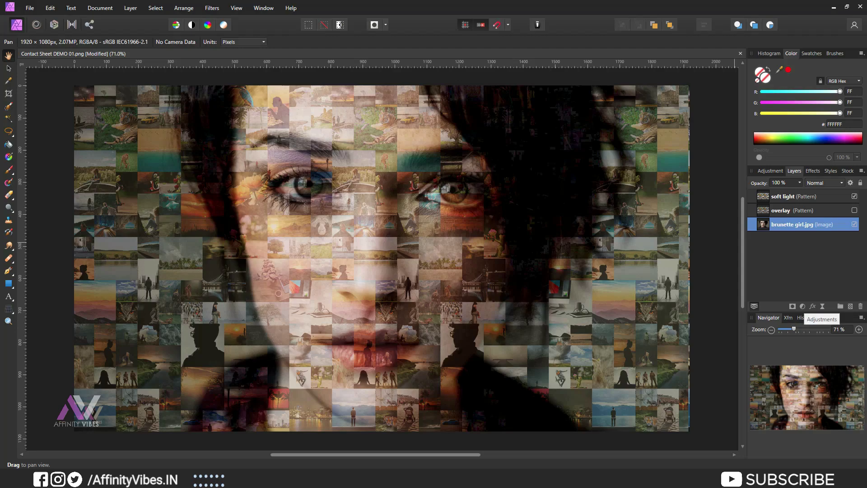
click(803, 306)
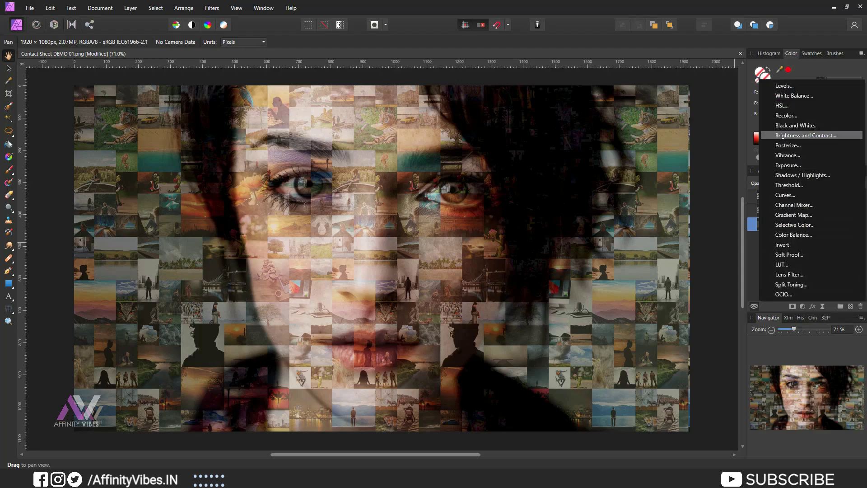
click(803, 174)
drag(623, 156, 628, 174)
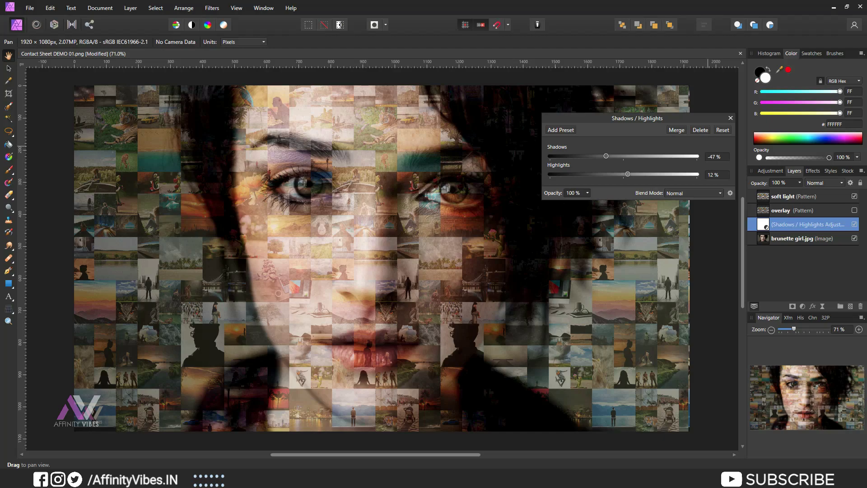
click(731, 117)
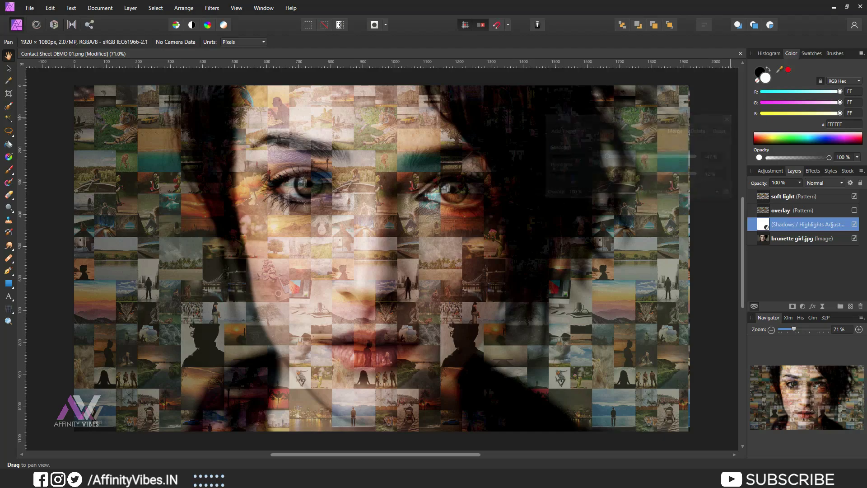
Nest the Shadows / Highlights adjustment inside the brunette girl image layer.
key(ctrl+minus)
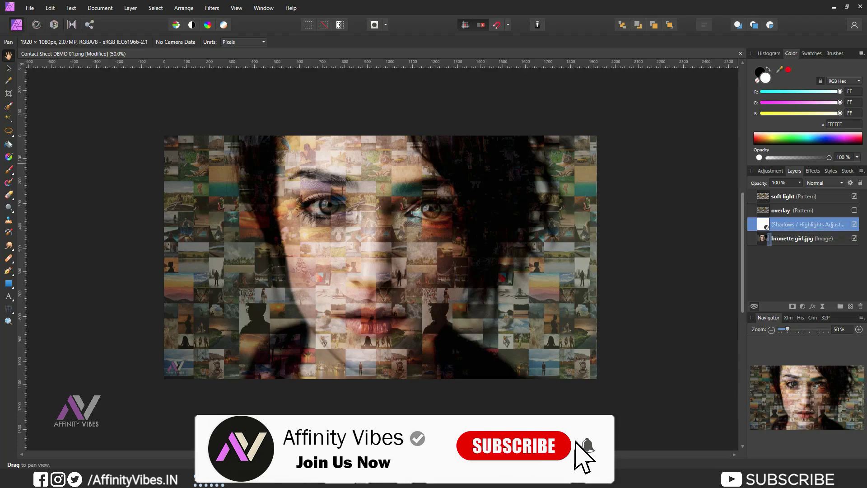
mouse_move(771, 239)
mouse_down()
mouse_move(789, 244)
mouse_move(781, 246)
mouse_up()
click(752, 224)
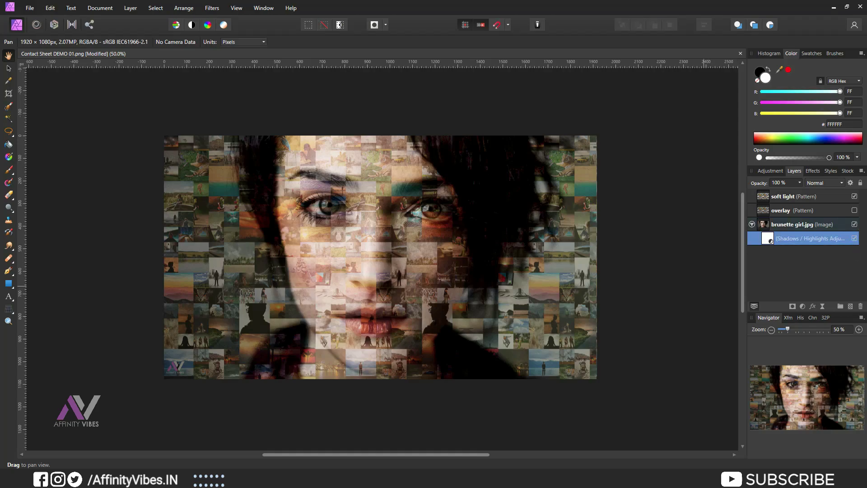
Replace the brunette girl image with the dark-hooded woman's portrait from the wallpaperflare folder.
click(795, 225)
key(v)
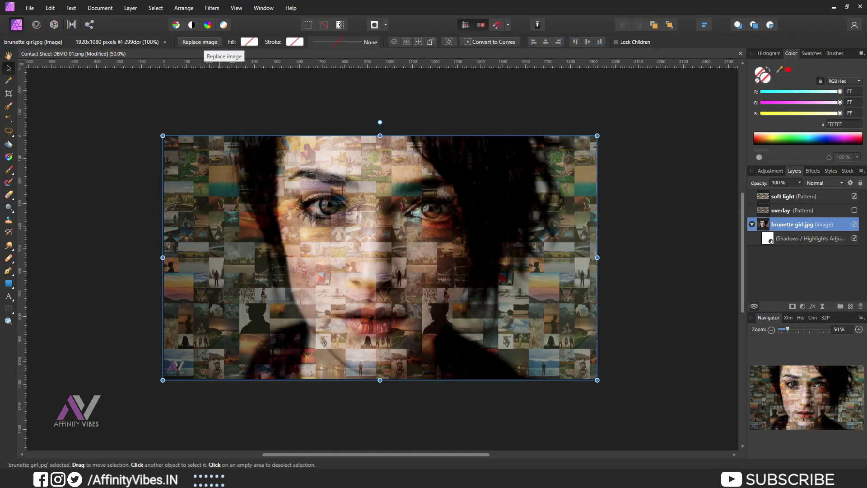
click(200, 42)
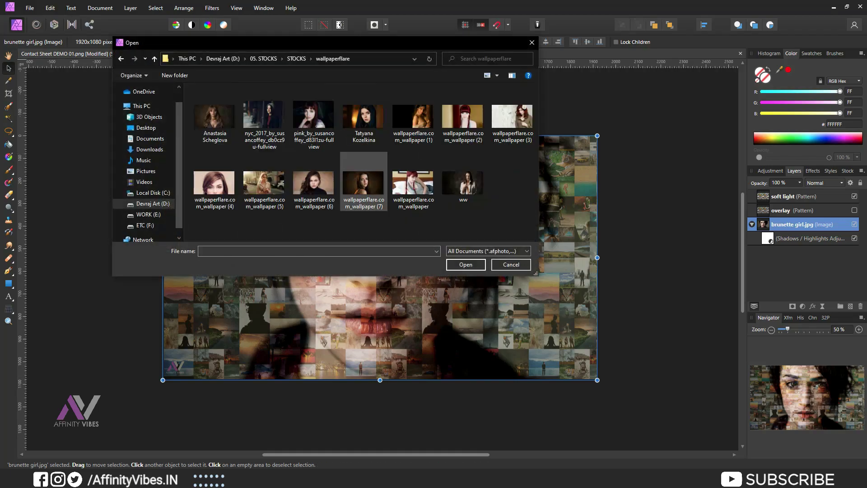
double_click(363, 117)
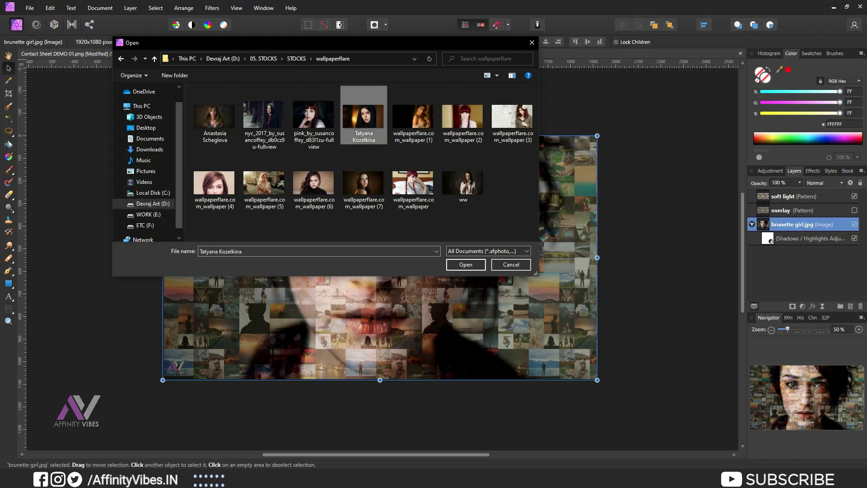
click(644, 202)
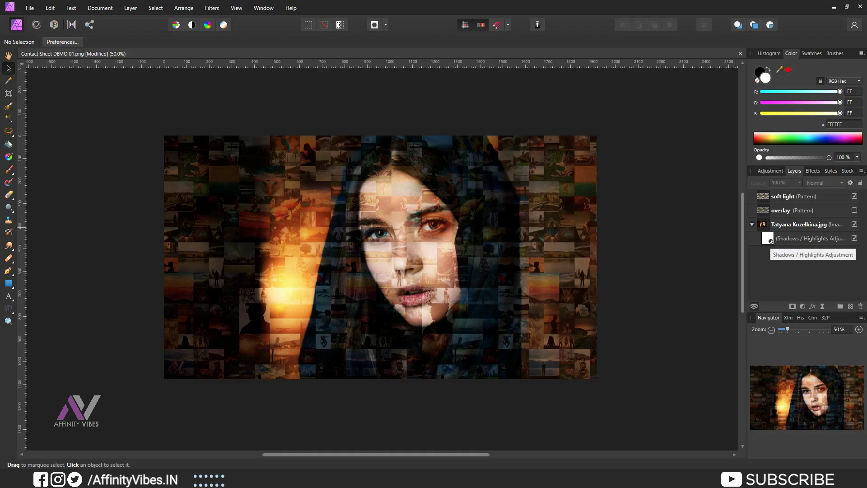
Set the nested Shadows / Highlights adjustment to 92% shadows and 9% highlights.
key(ctrl+0)
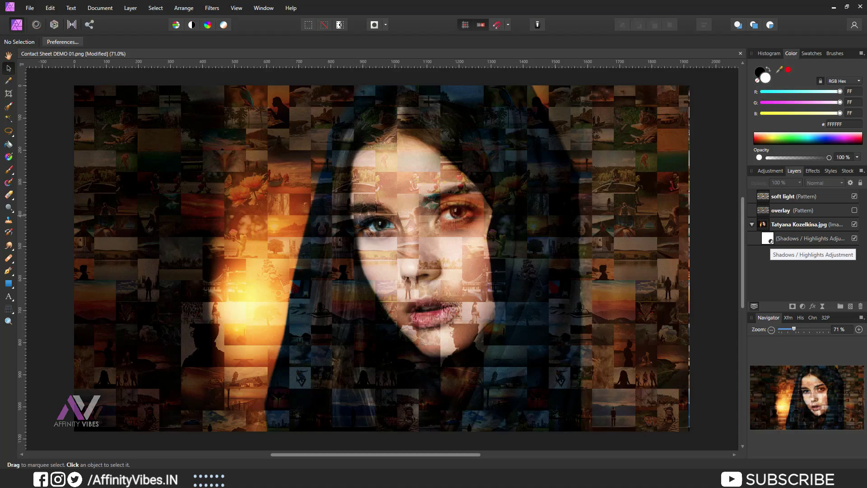
double_click(767, 239)
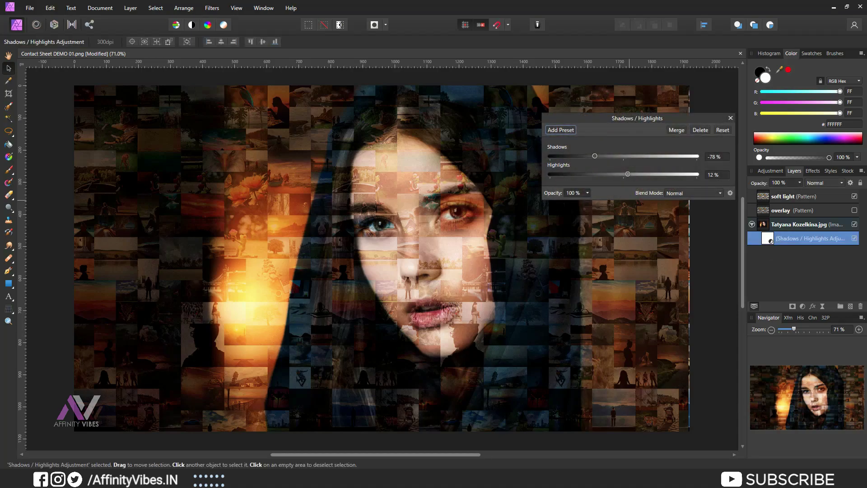
drag(595, 157, 657, 156)
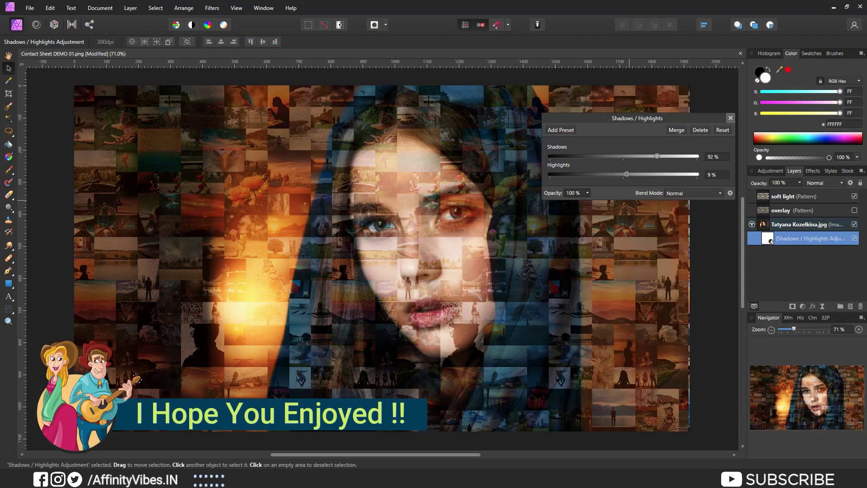
click(730, 118)
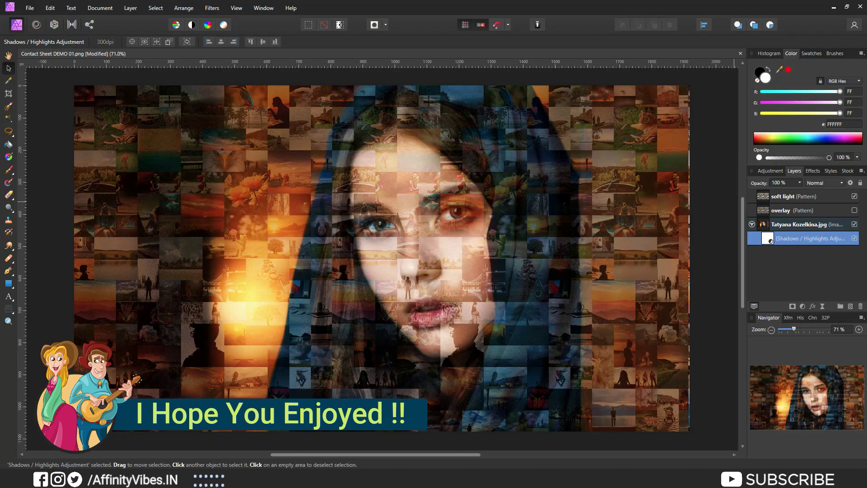
click(788, 210)
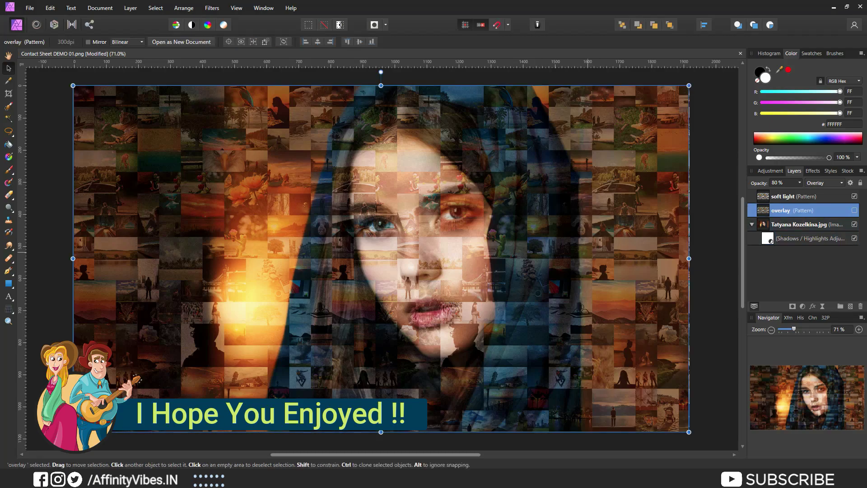
key(Right)
key(Right)
key(Right)
key(Right)
key(Right)
key(Right)
key(Right)
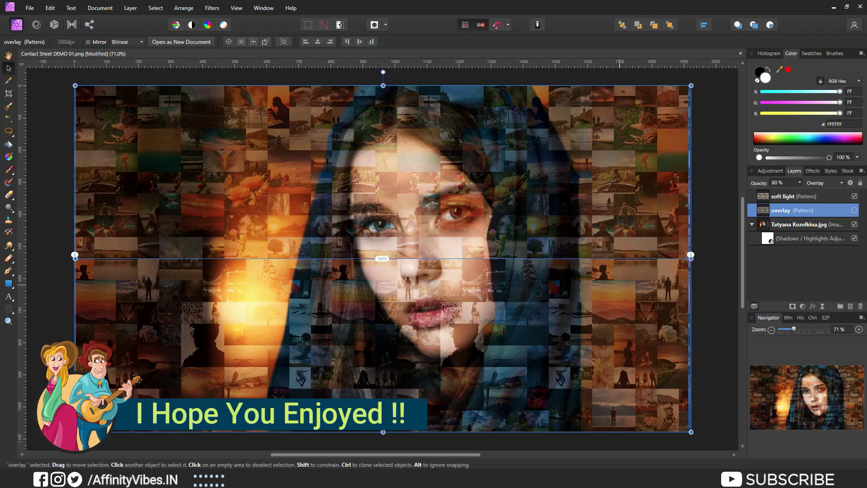
key(ctrl+z)
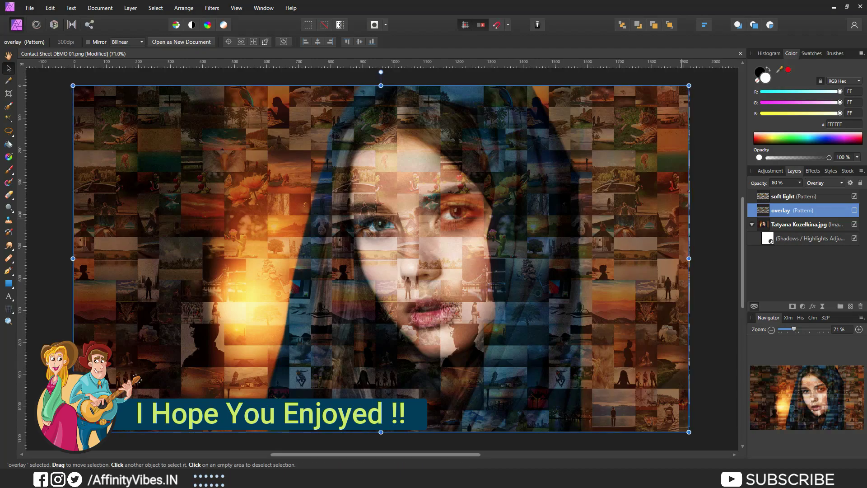
click(808, 238)
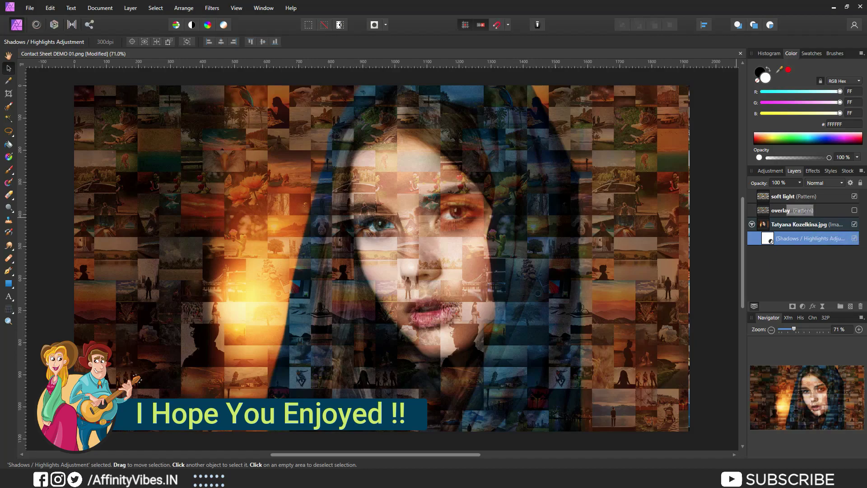
Nudge the soft light pattern layer a few pixels to the right across the canvas and deselect it.
click(795, 196)
key(Right)
key(Right)
key(Right)
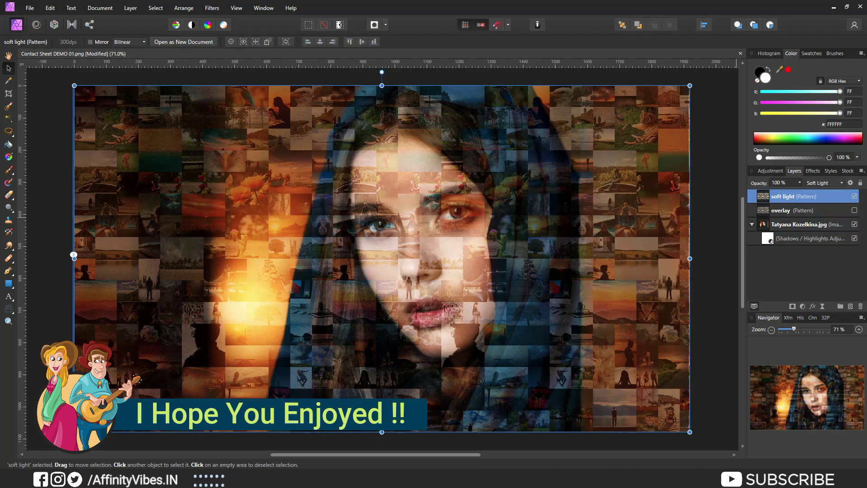
key(ctrl+d)
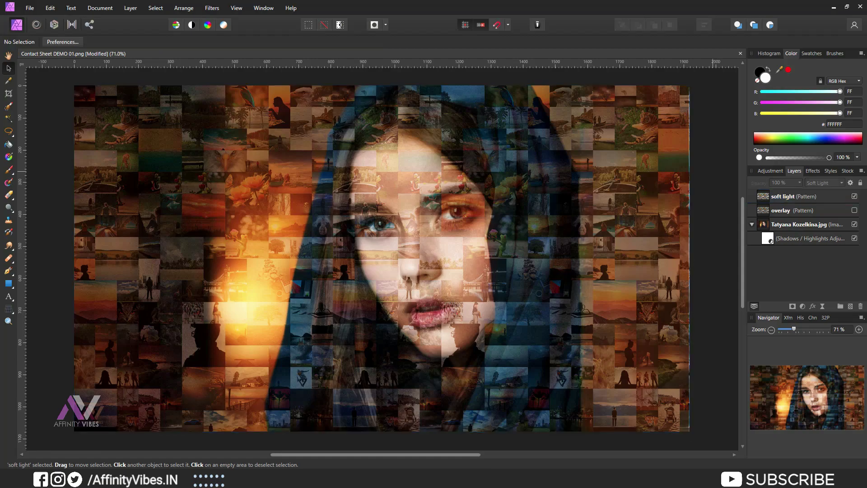
click(786, 199)
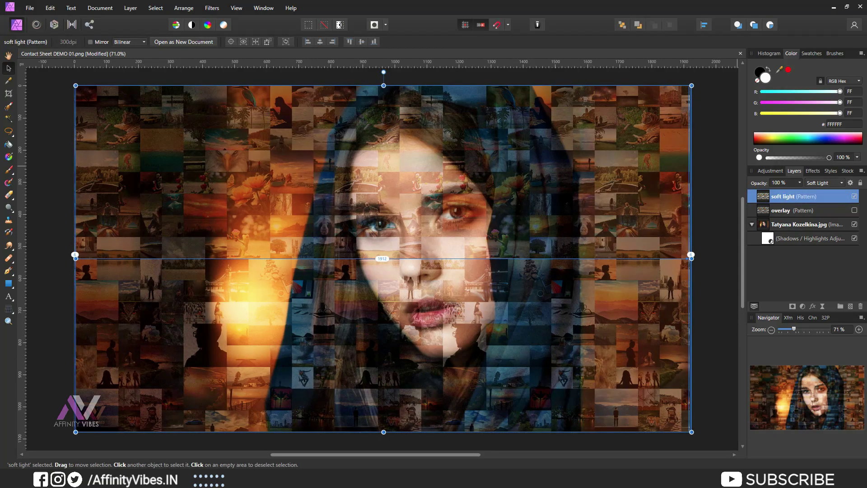
key(ctrl+d)
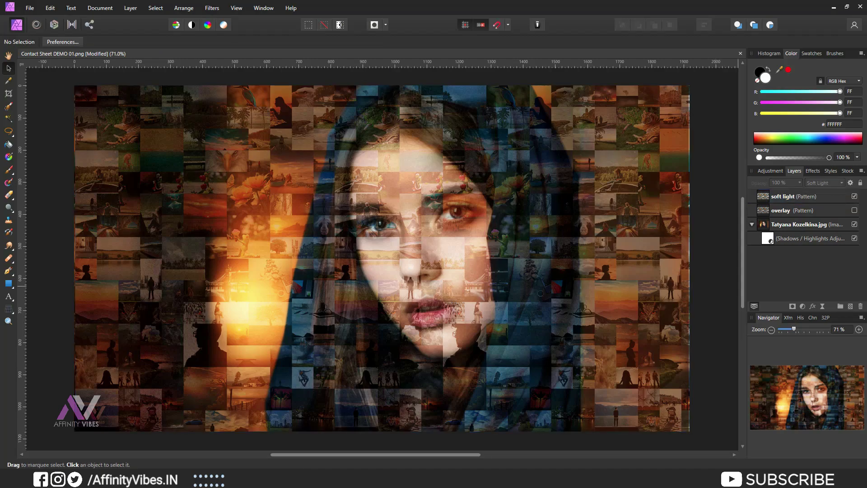
Stretch the hooded portrait image slightly to the right so it covers the canvas edge, and deselect it.
click(786, 225)
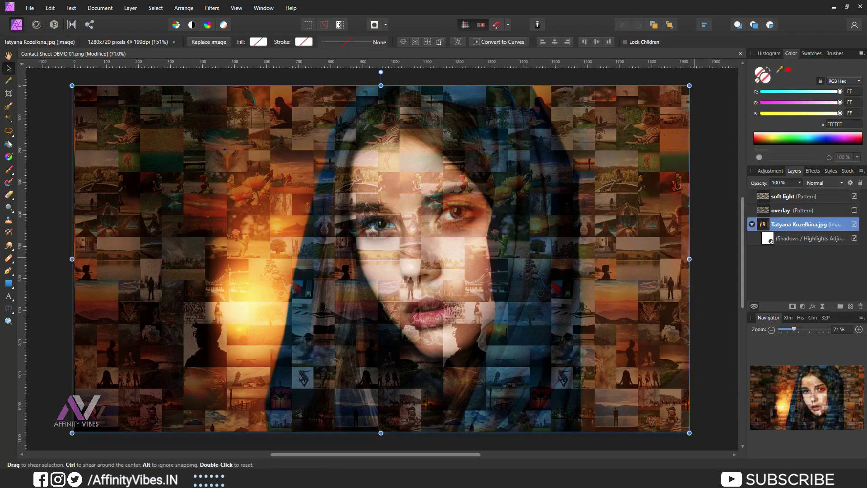
key(ctrl+d)
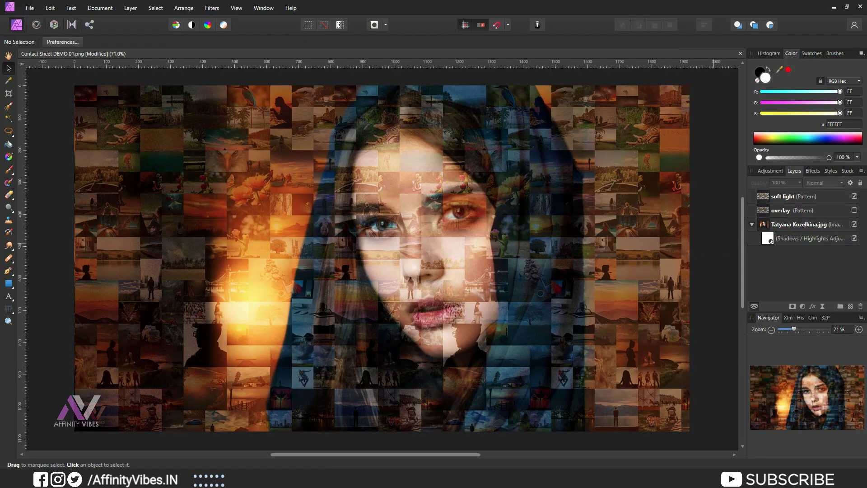
key(ctrl+minus)
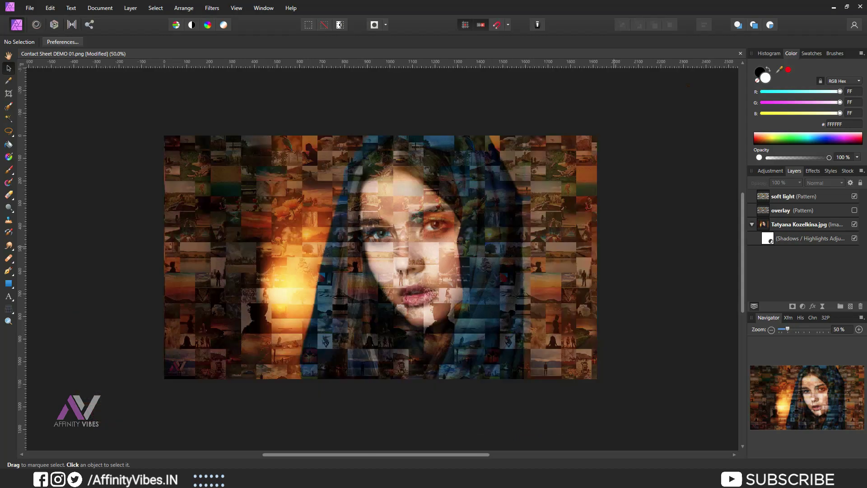
key(ctrl+plus)
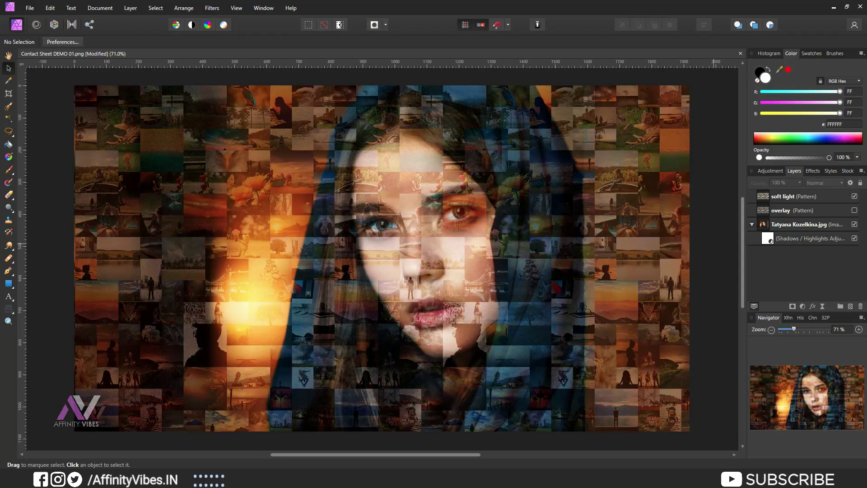